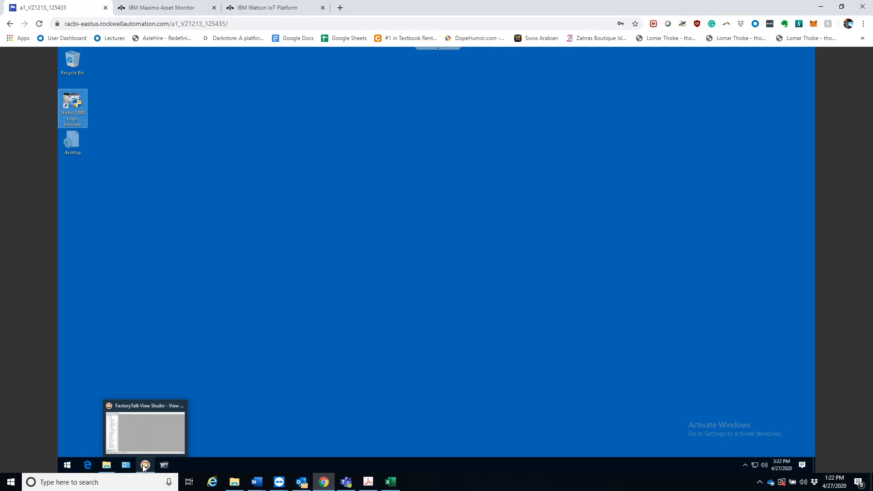
- Switch to FactoryTalk View Studio, open the FactoryTalk Linx Communication Setup and expand the 1789-A17 backplane to its Logix Emulate controller
{"action": "left_click", "coordinate": [144, 466]}
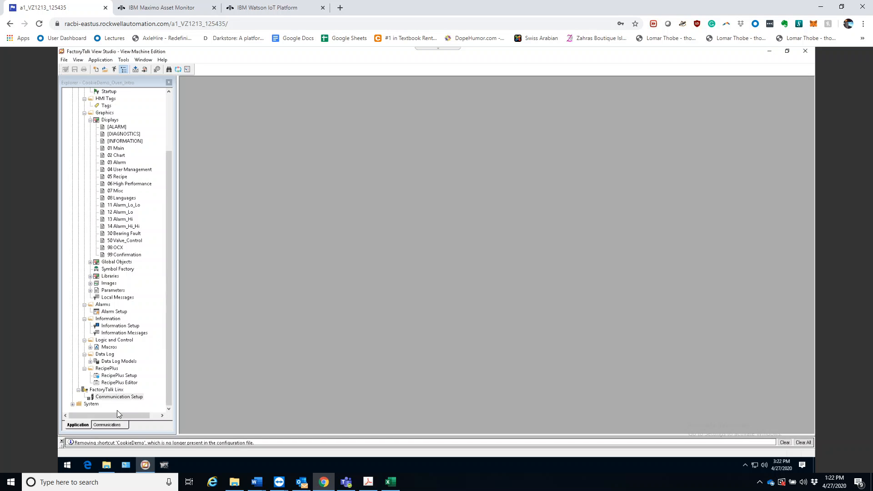
{"action": "left_click", "coordinate": [113, 398]}
{"action": "double_click", "coordinate": [114, 399]}
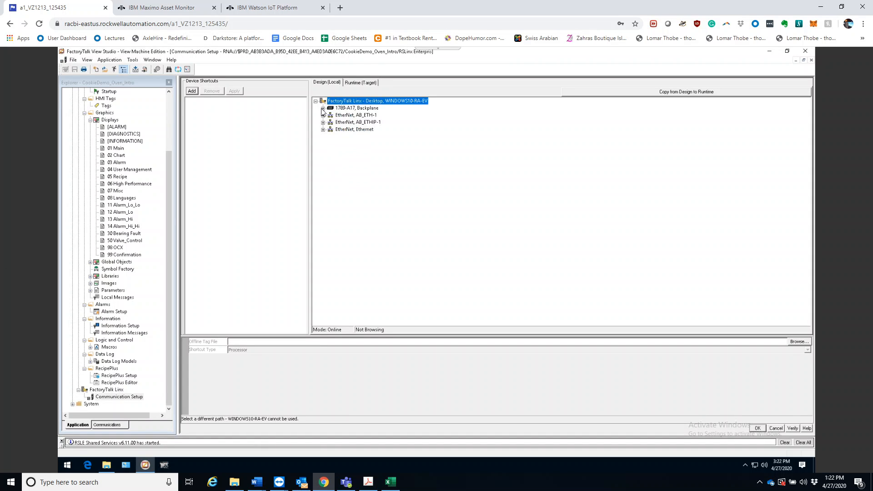
{"action": "left_click", "coordinate": [322, 109]}
{"action": "left_click", "coordinate": [330, 123]}
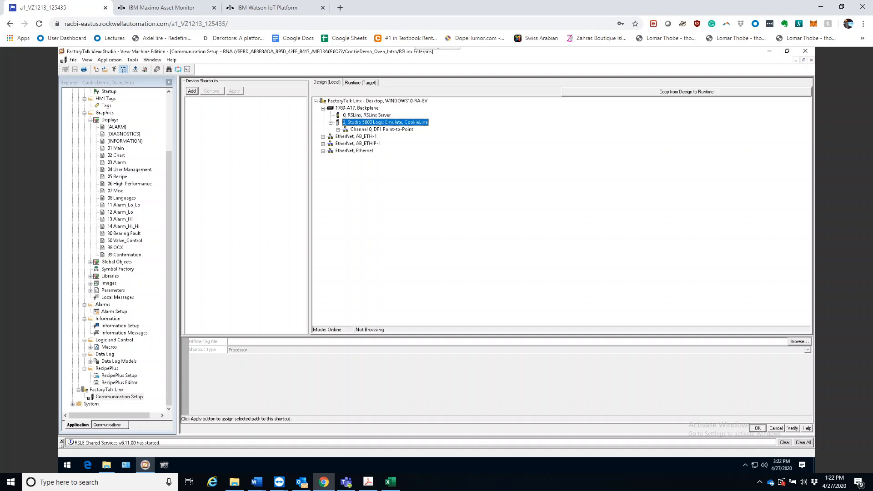
- Add a device shortcut named CookieDemo
{"action": "left_click", "coordinate": [191, 93]}
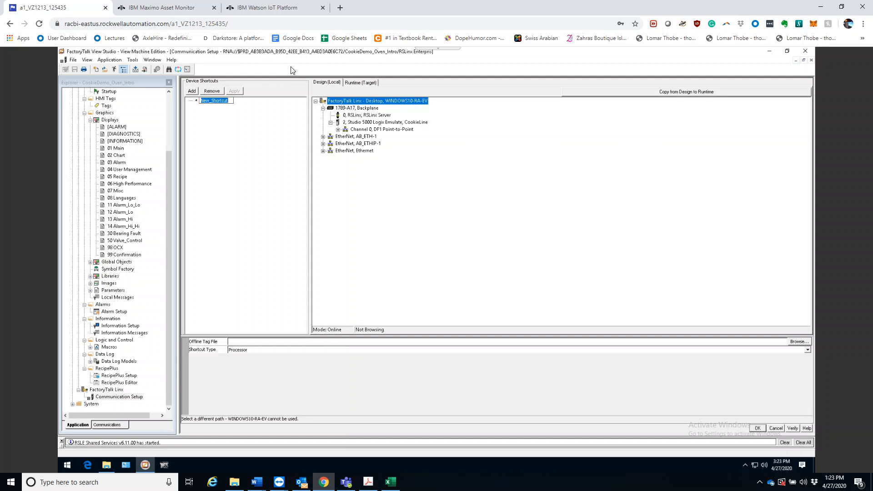
{"action": "type", "text": "CookieDemo"}
{"action": "key", "text": "Return"}
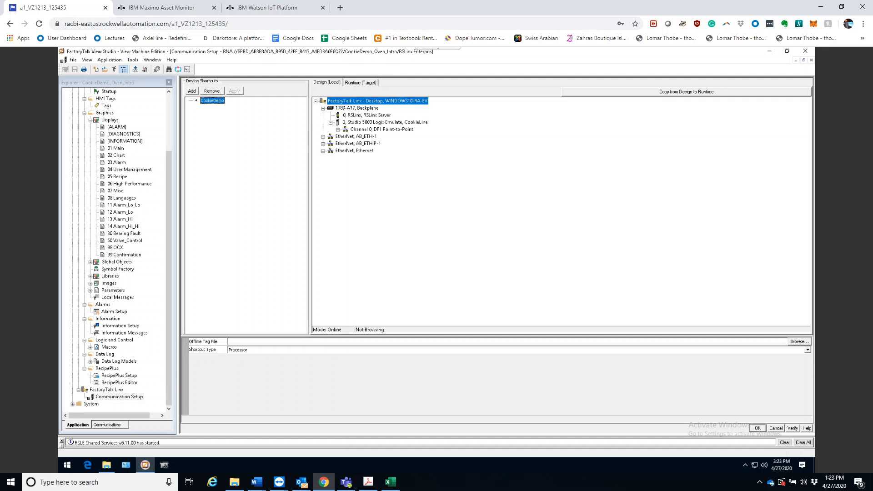
- Assign the CookieDemo shortcut to the Studio 5000 Logix Emulate controller CookieLine and copy the design configuration to runtime
{"action": "left_click", "coordinate": [363, 108]}
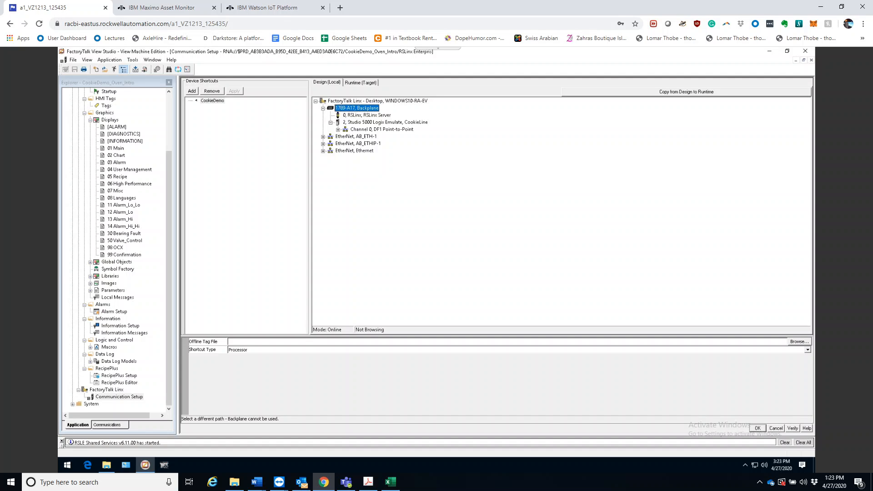
{"action": "left_click", "coordinate": [371, 122]}
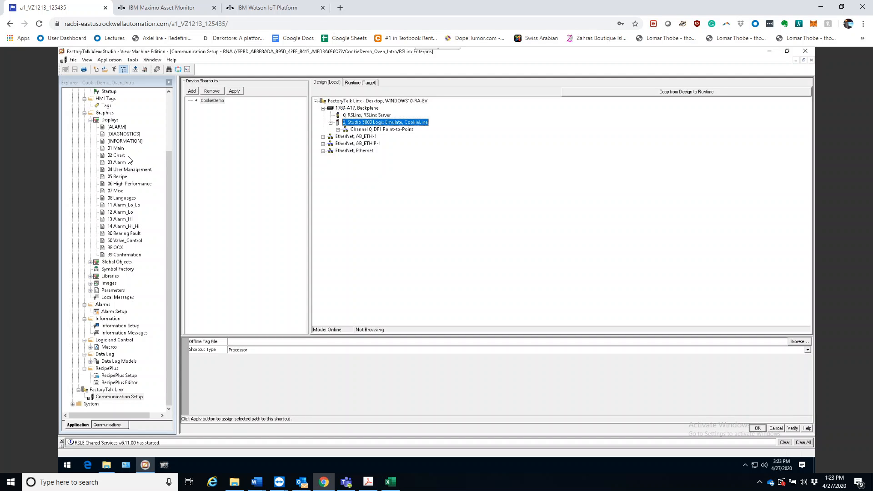
{"action": "left_click", "coordinate": [234, 92]}
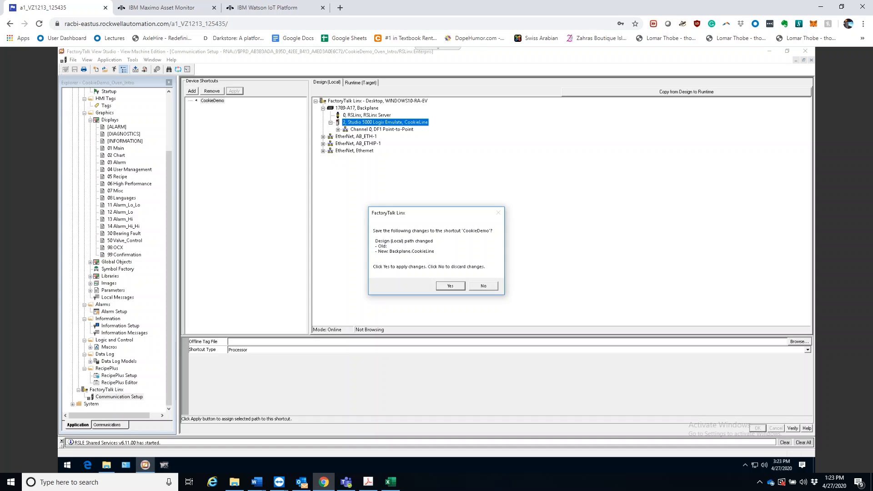
{"action": "left_click", "coordinate": [451, 286]}
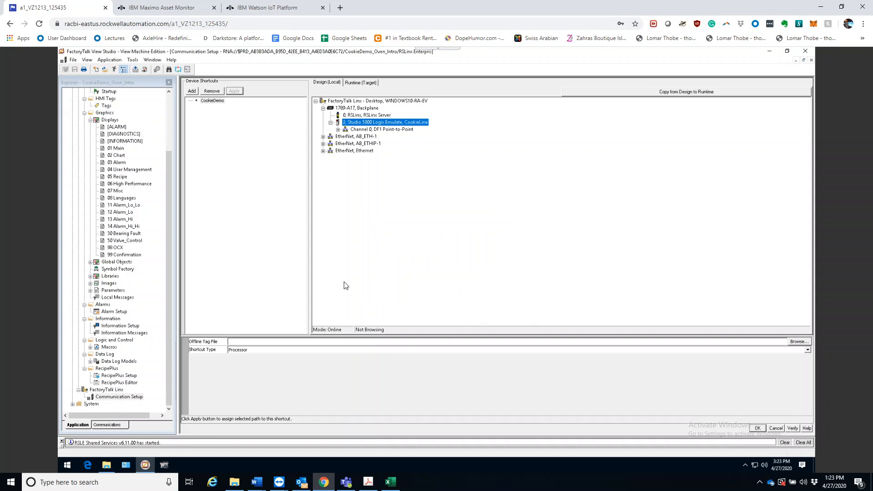
{"action": "left_click", "coordinate": [685, 94]}
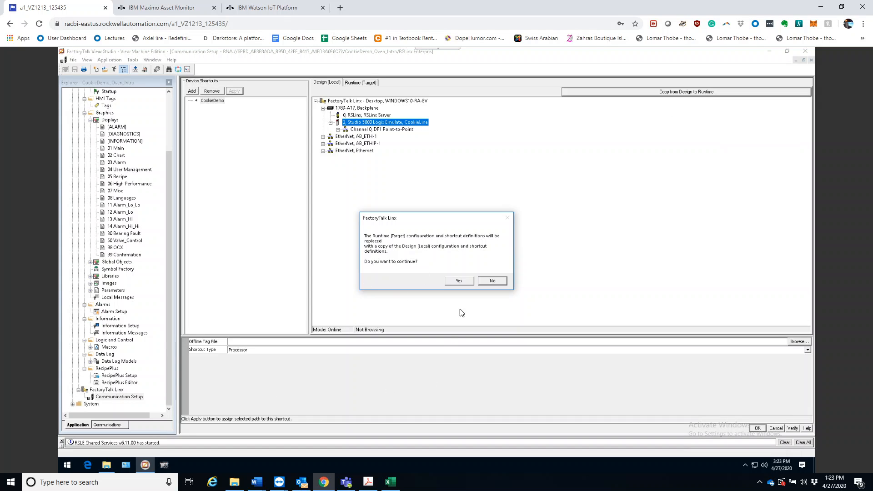
{"action": "left_click", "coordinate": [459, 281]}
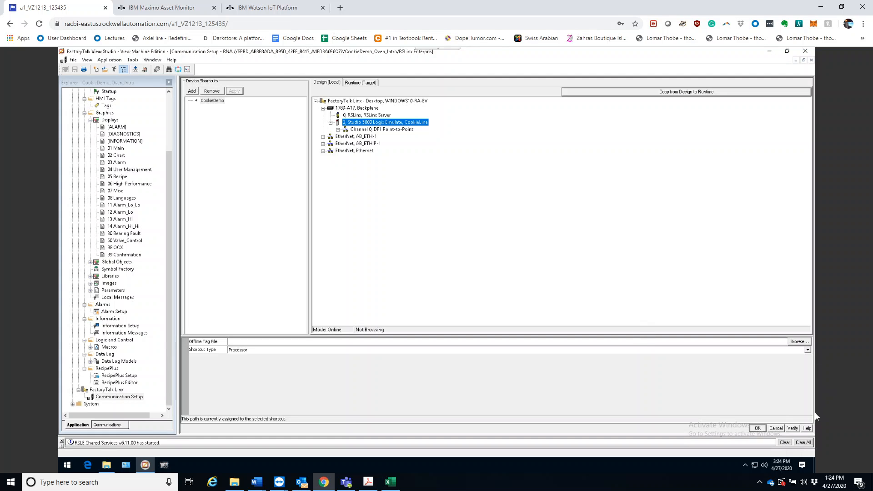
- Verify the CookieDemo shortcut's design and runtime path assignments and accept the communication setup
{"action": "left_click", "coordinate": [792, 428]}
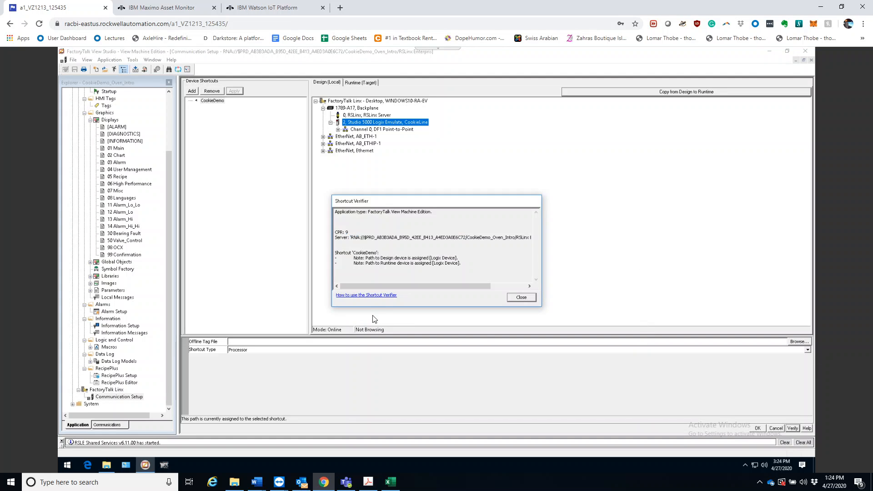
{"action": "left_click_drag", "start_coordinate": [354, 257], "coordinate": [479, 265]}
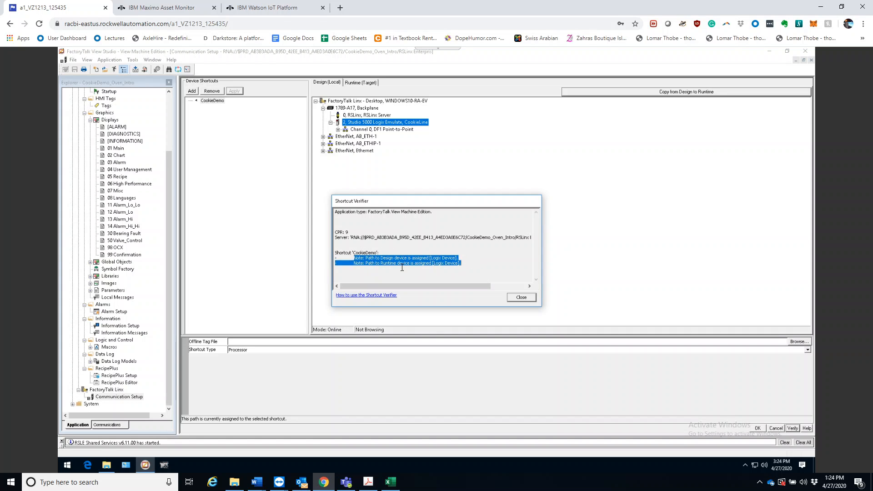
{"action": "left_click", "coordinate": [533, 298]}
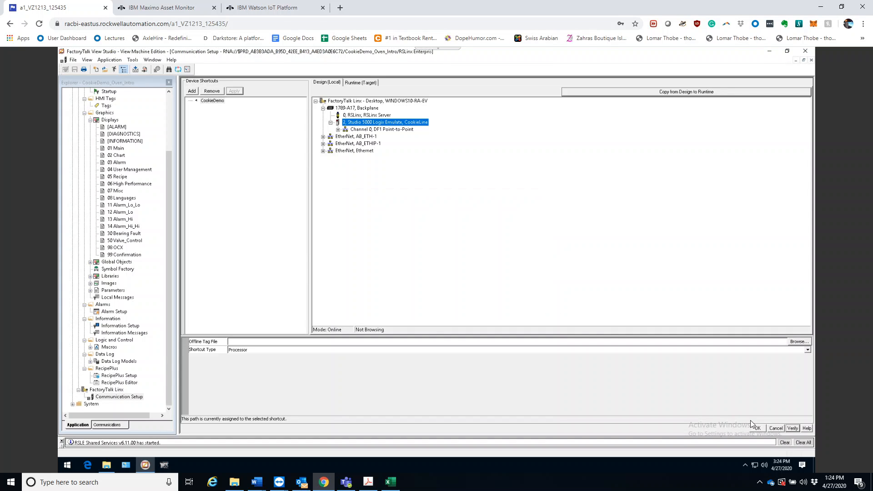
{"action": "key", "text": "Return"}
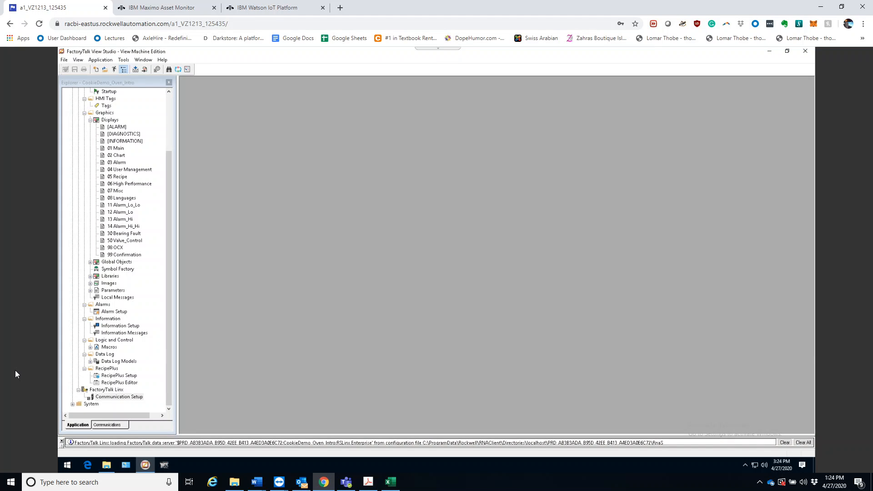
- Open the 01 Main display and draw a momentary push button about 199 wide and 103 high beside the Reset button
{"action": "left_click", "coordinate": [119, 150]}
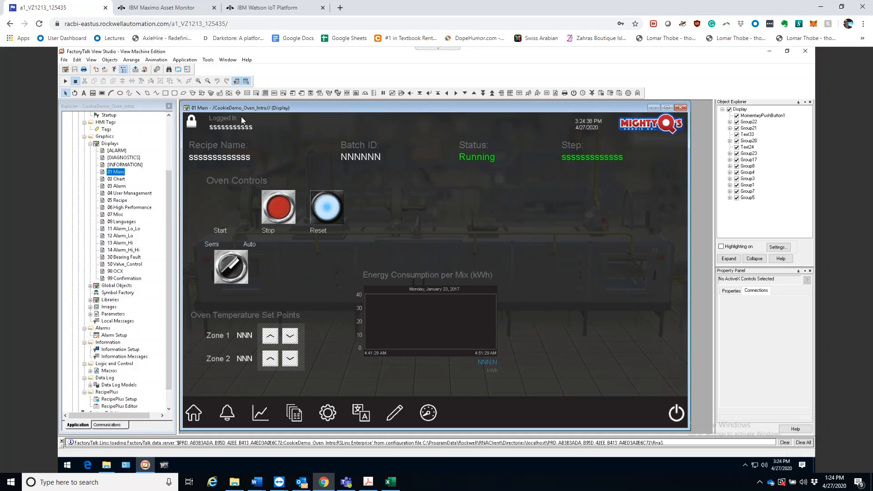
{"action": "left_click", "coordinate": [194, 94]}
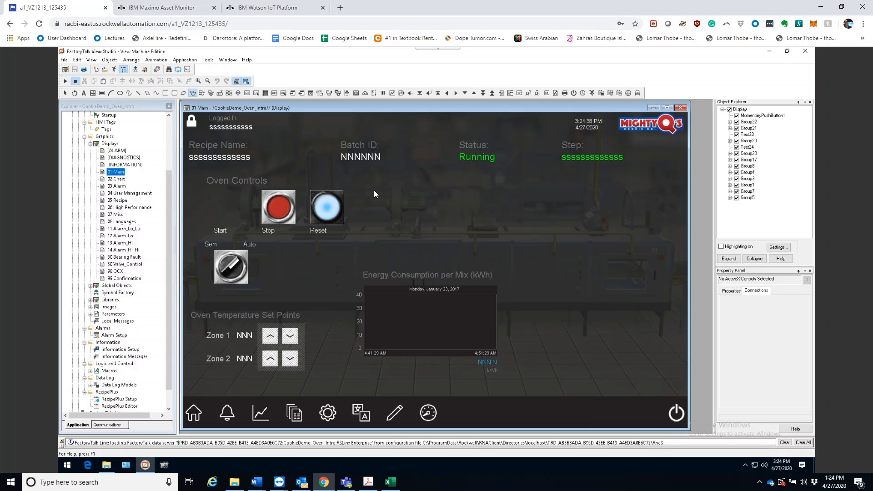
{"action": "left_click_drag", "start_coordinate": [374, 190], "coordinate": [452, 230]}
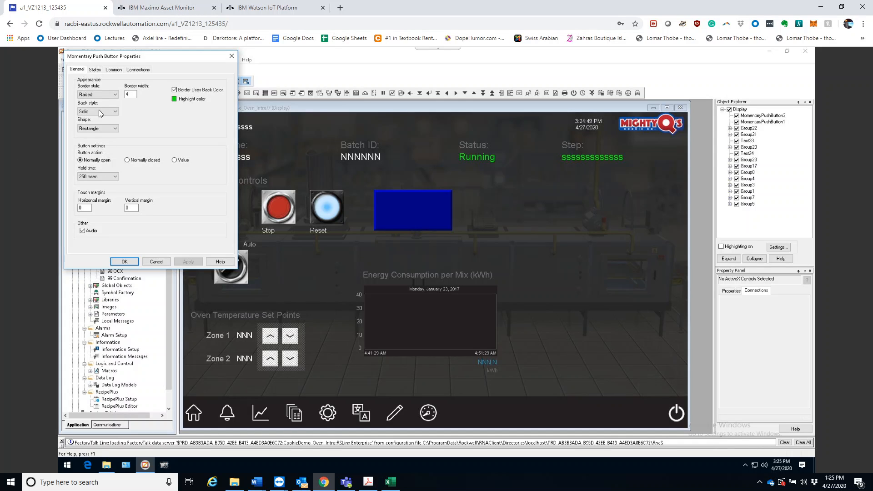
- Set the new push button's border style to None and its back style to Transparent
{"action": "left_click", "coordinate": [112, 96]}
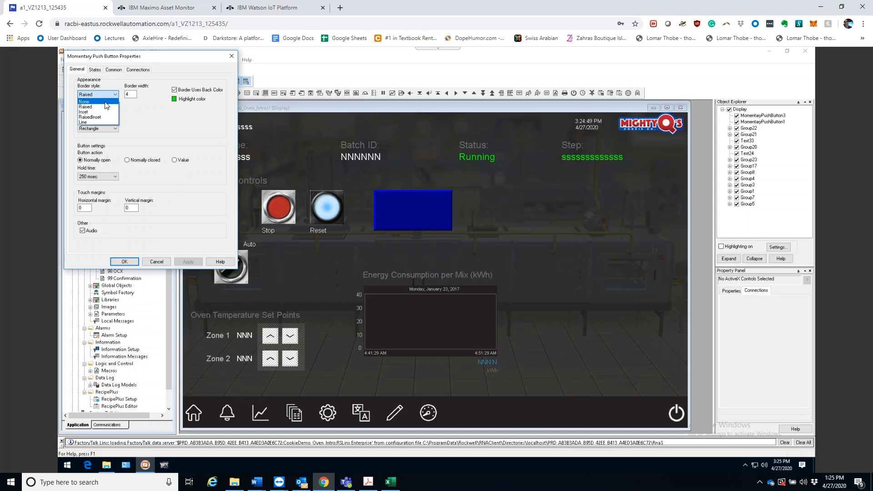
{"action": "left_click", "coordinate": [105, 102]}
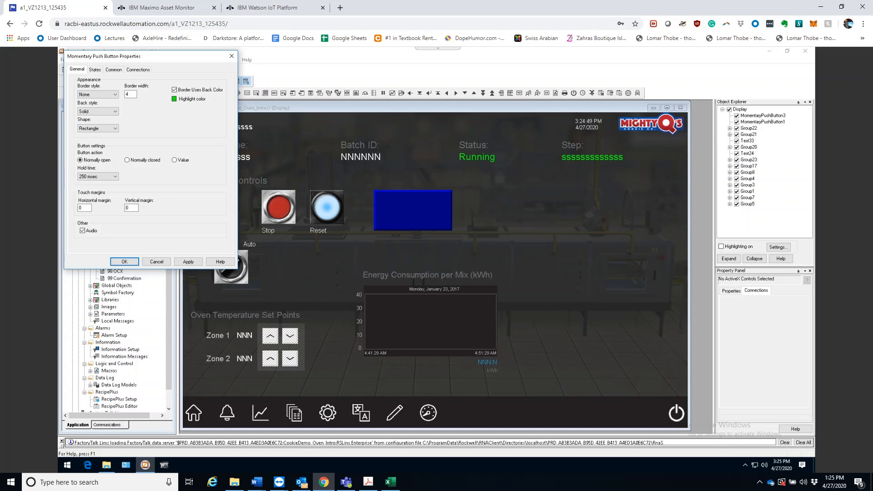
{"action": "left_click", "coordinate": [109, 112]}
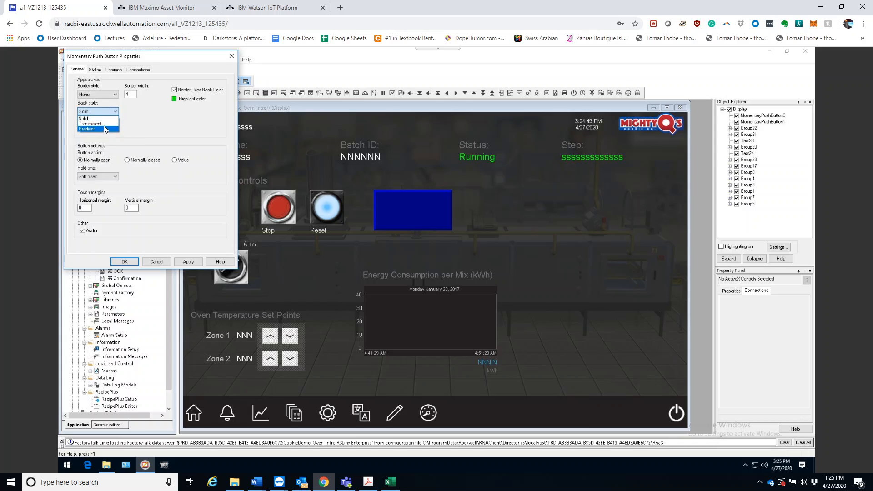
{"action": "left_click", "coordinate": [104, 123]}
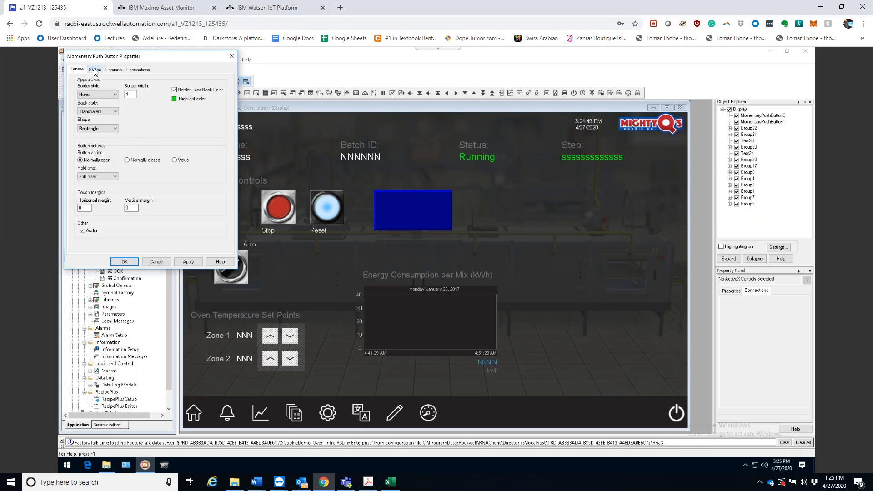
- Set the push button's height and width to 90 each
{"action": "left_click", "coordinate": [111, 70]}
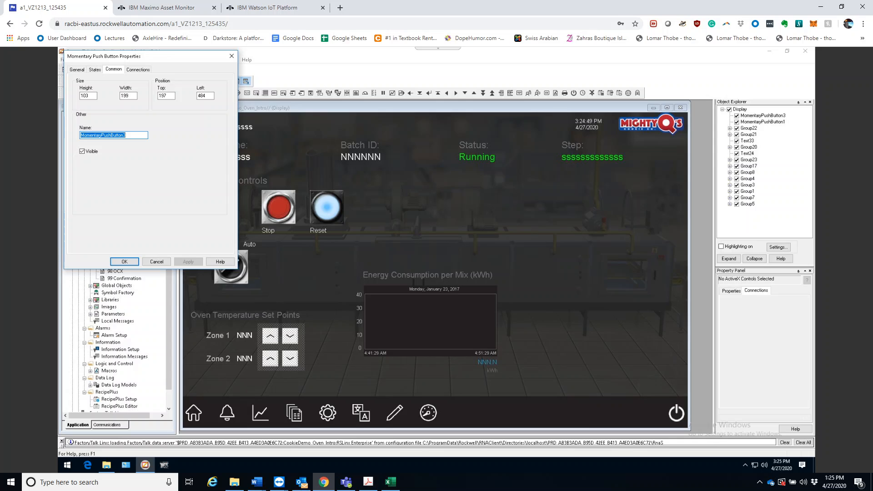
{"action": "double_click", "coordinate": [94, 96]}
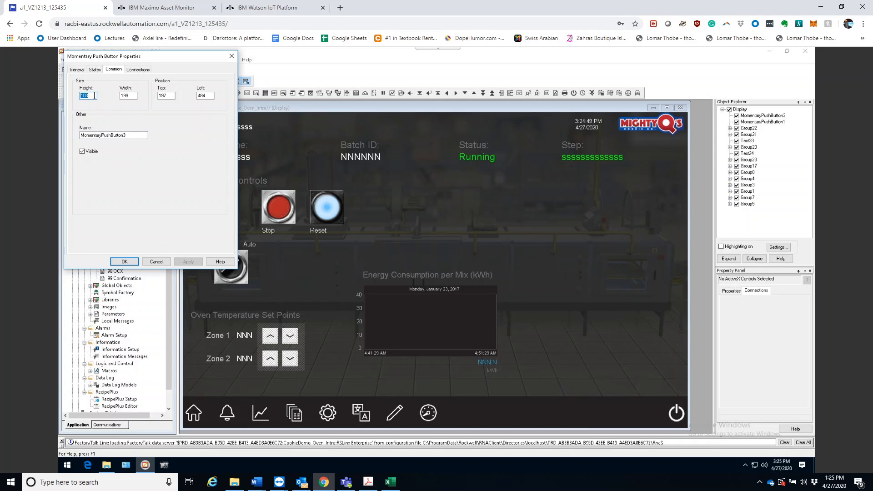
{"action": "key", "text": "BackSpace"}
{"action": "type", "text": "90"}
{"action": "double_click", "coordinate": [136, 95]}
{"action": "type", "text": "90"}
- Position the push button at top 195 and left 76, and accept its properties
{"action": "double_click", "coordinate": [169, 96]}
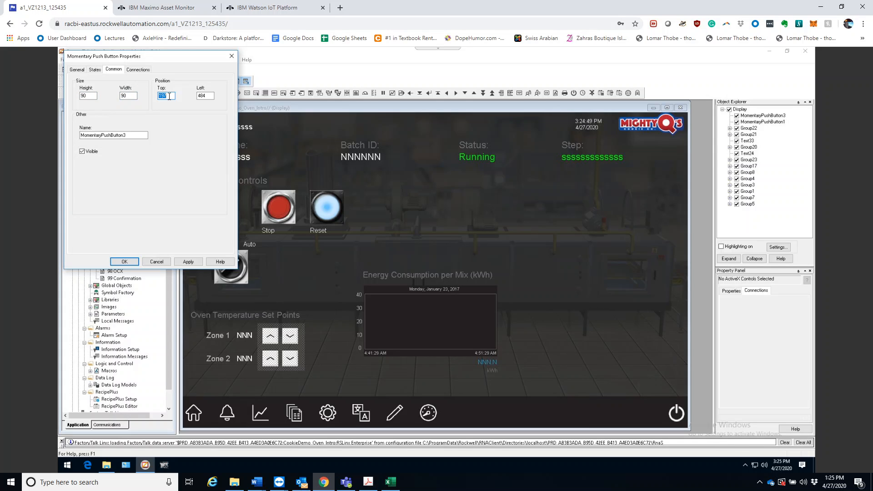
{"action": "type", "text": "1"}
{"action": "left_click", "coordinate": [206, 95]}
{"action": "double_click", "coordinate": [206, 95]}
{"action": "type", "text": "75"}
{"action": "key", "text": "BackSpace"}
{"action": "type", "text": "6"}
{"action": "left_click", "coordinate": [193, 261]}
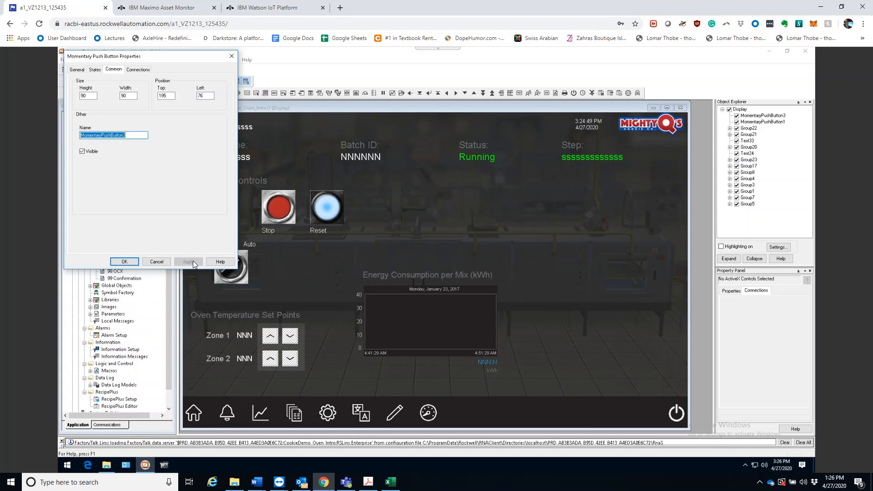
{"action": "left_click", "coordinate": [94, 68]}
{"action": "left_click", "coordinate": [76, 69]}
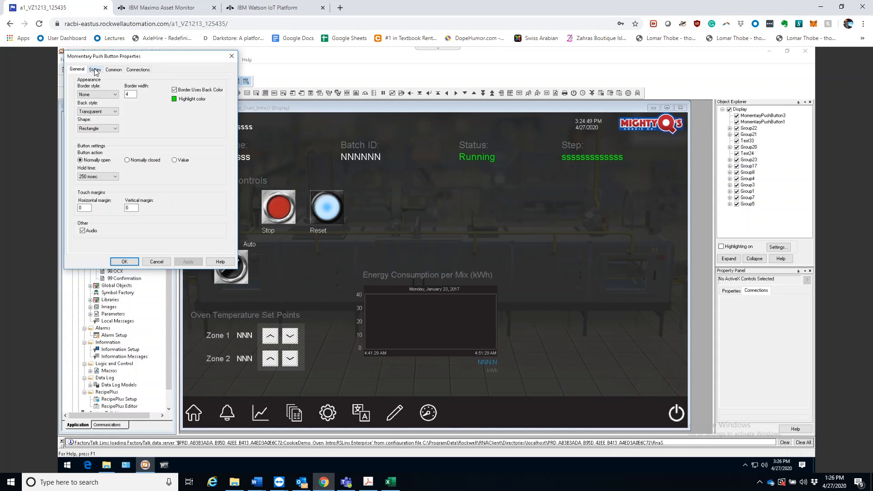
{"action": "left_click", "coordinate": [94, 69]}
{"action": "left_click", "coordinate": [114, 69]}
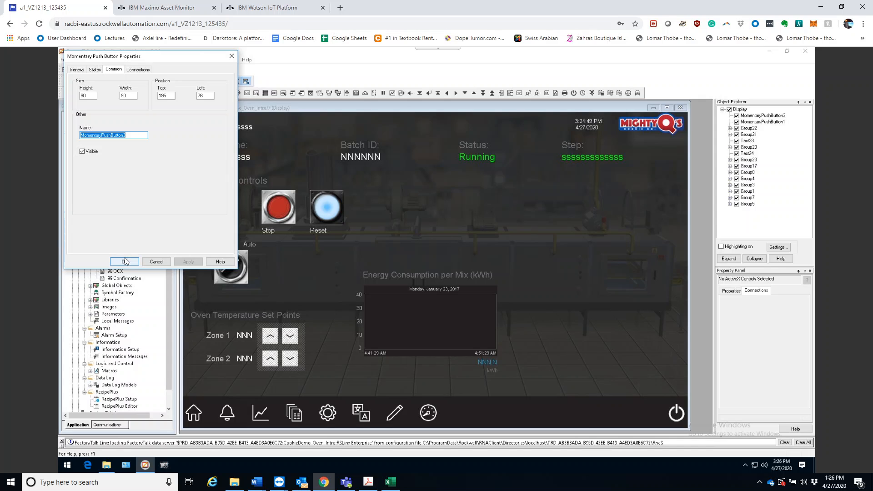
{"action": "left_click", "coordinate": [124, 262]}
- Reopen the new push button's properties and assign the Industrial button (Green Up) image to State0
{"action": "left_click", "coordinate": [231, 220]}
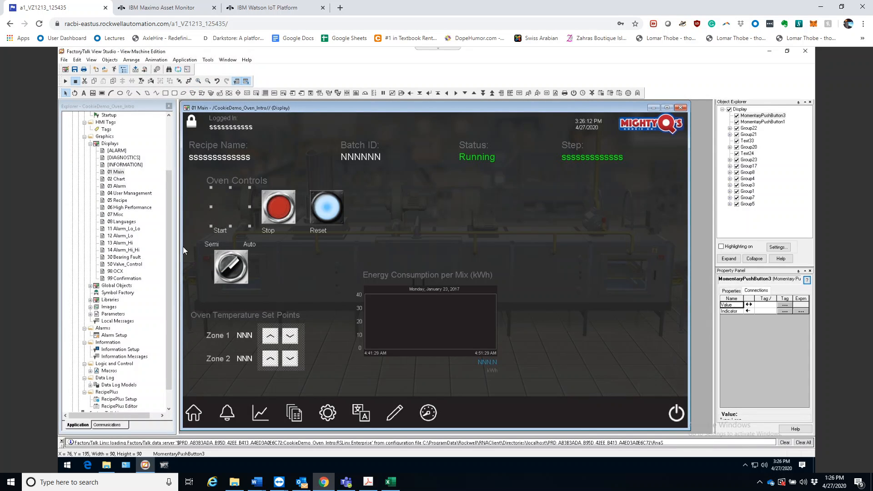
{"action": "double_click", "coordinate": [231, 220]}
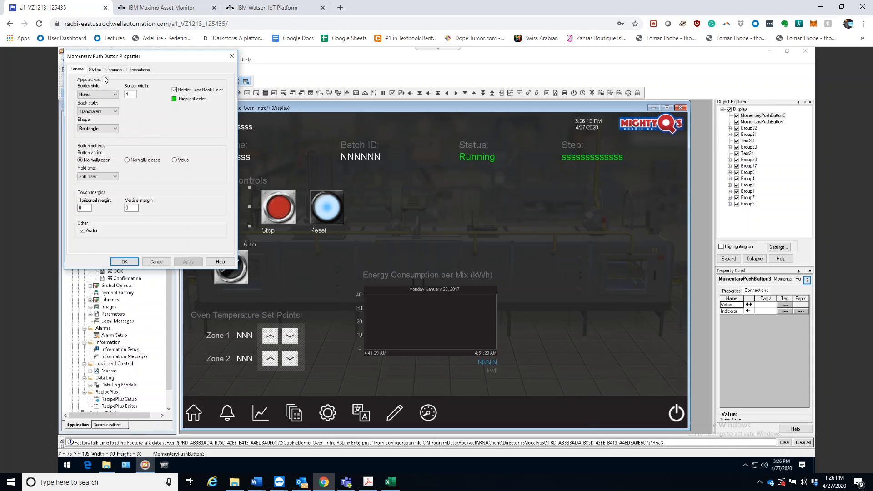
{"action": "left_click", "coordinate": [95, 69]}
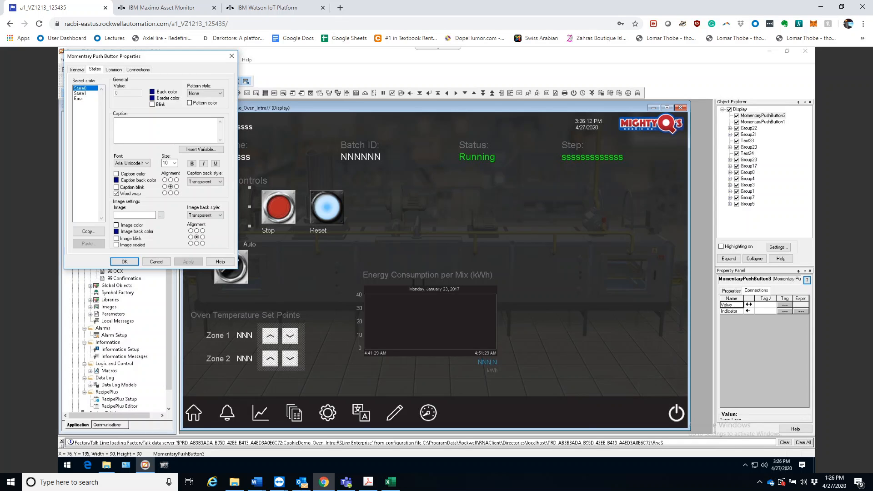
{"action": "left_click", "coordinate": [83, 94]}
{"action": "left_click", "coordinate": [78, 89]}
{"action": "left_click", "coordinate": [157, 130]}
{"action": "left_click", "coordinate": [160, 215]}
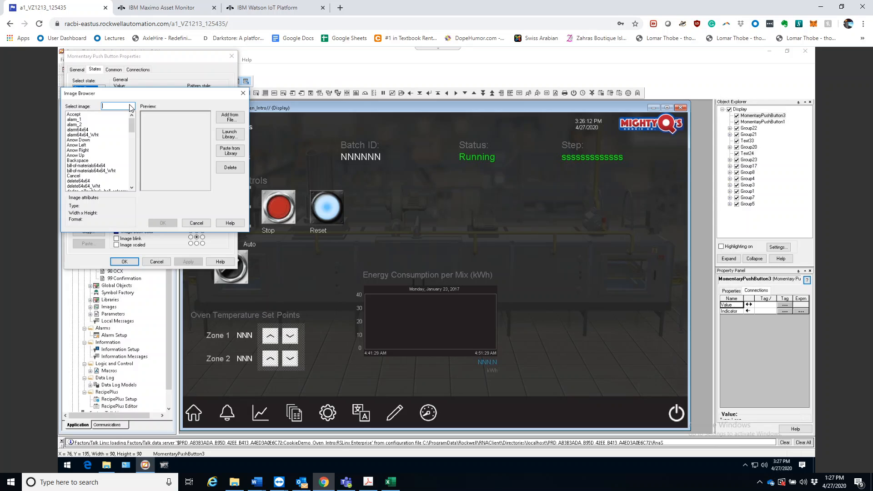
{"action": "type", "text": "industr"}
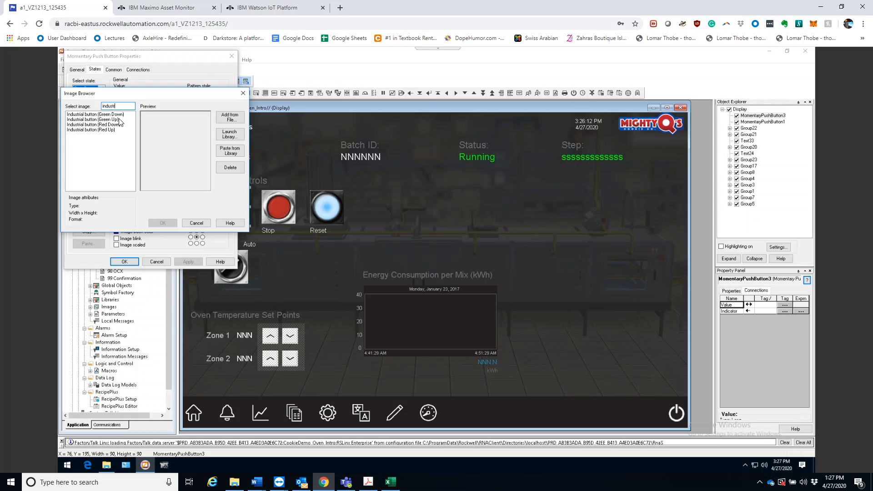
{"action": "left_click", "coordinate": [120, 119]}
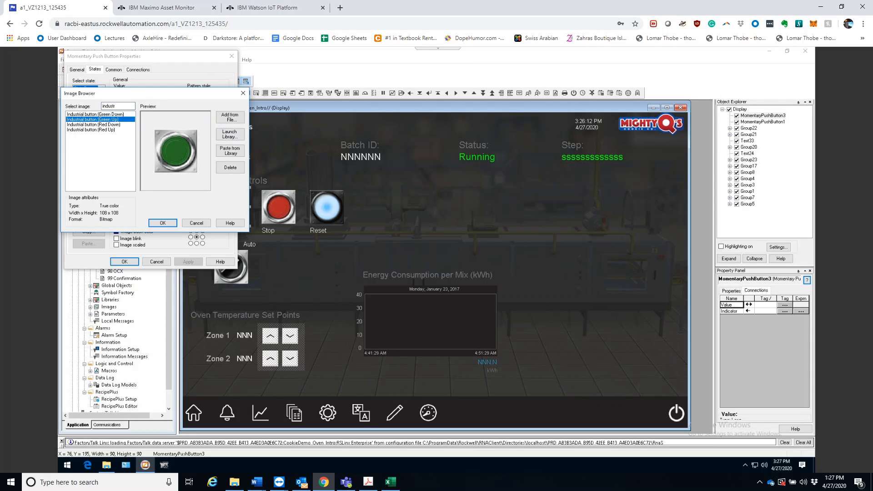
{"action": "left_click", "coordinate": [163, 222]}
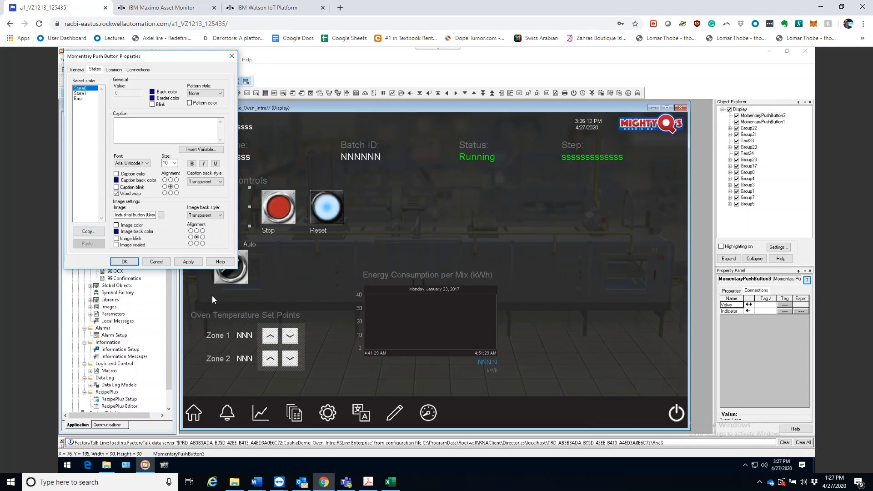
- Scale the State0 image, assign the scaled Industrial button (Green Down) image to State1, and apply the changes
{"action": "left_click", "coordinate": [116, 245]}
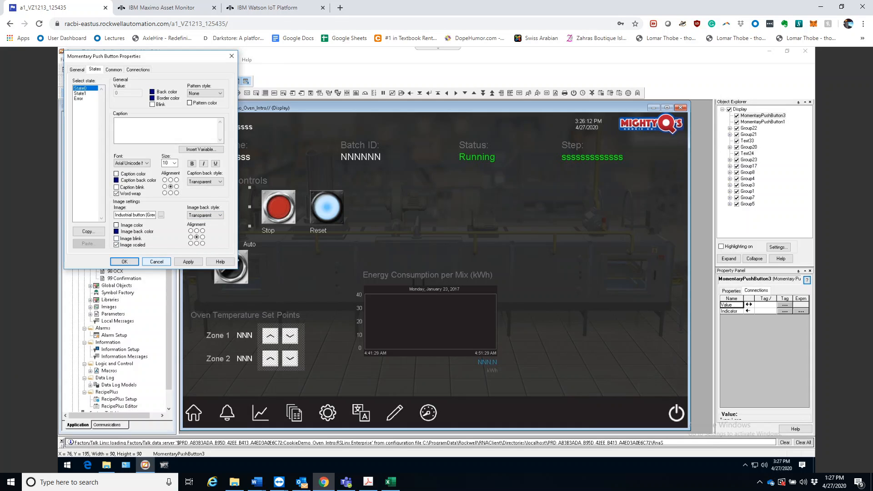
{"action": "left_click", "coordinate": [84, 94]}
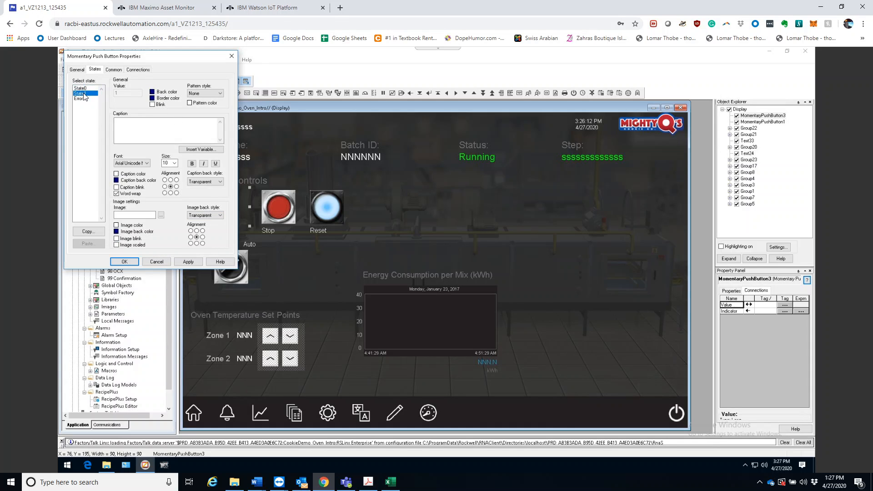
{"action": "left_click", "coordinate": [162, 215]}
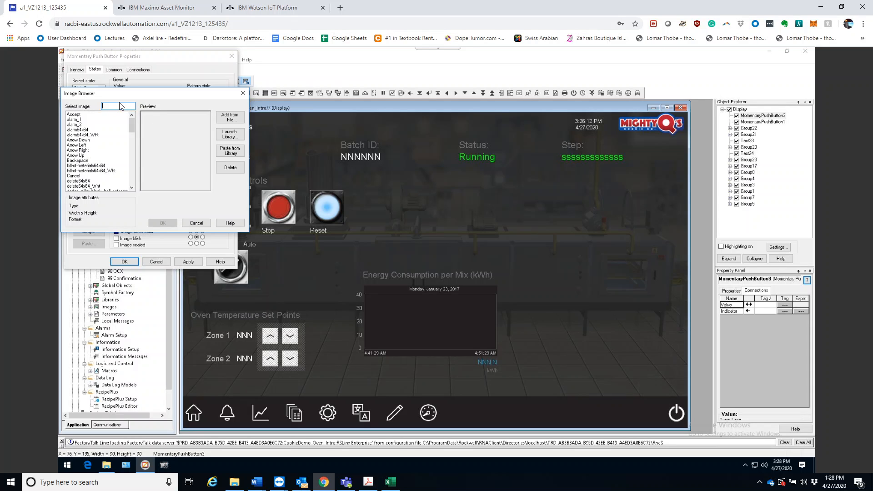
{"action": "type", "text": "indus"}
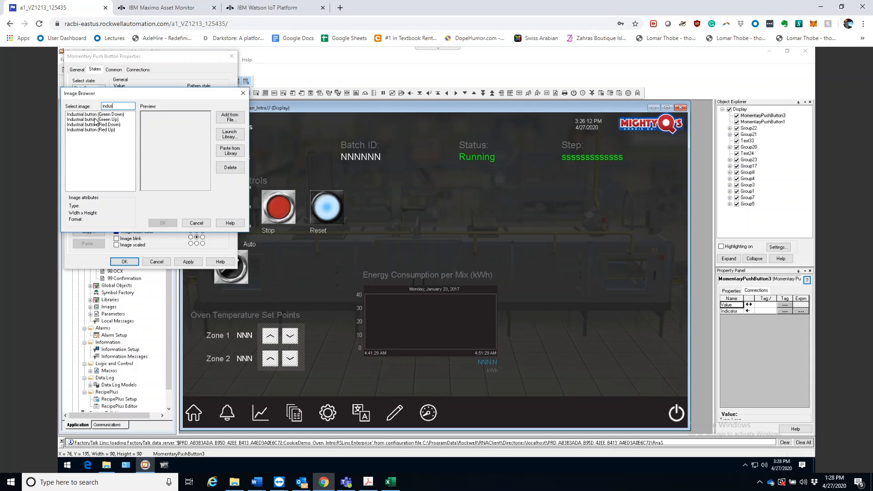
{"action": "left_click", "coordinate": [119, 114]}
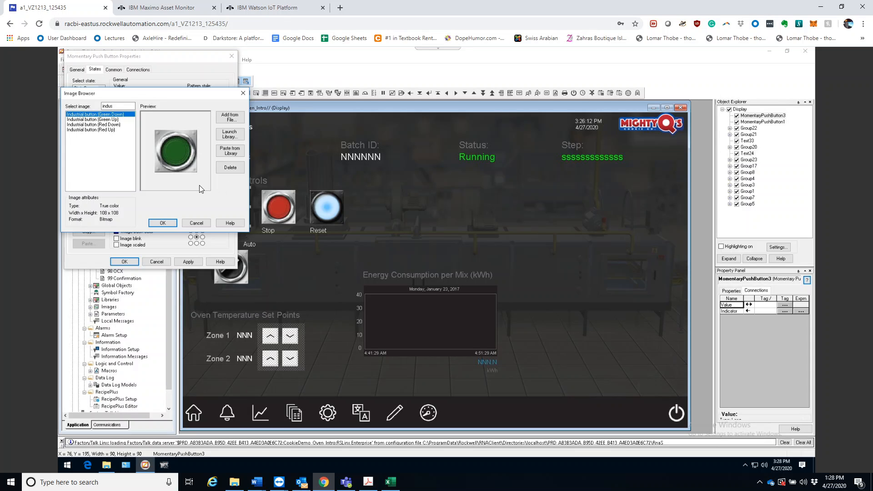
{"action": "left_click", "coordinate": [156, 223]}
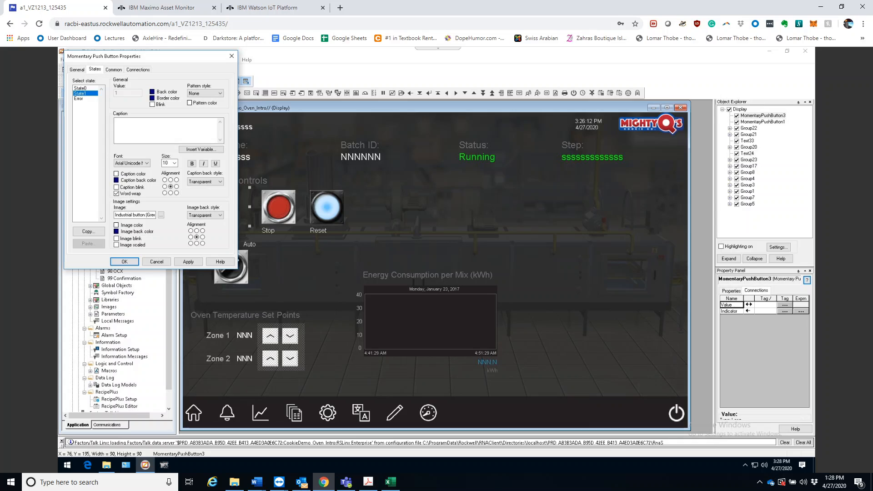
{"action": "left_click", "coordinate": [117, 245]}
{"action": "left_click", "coordinate": [179, 261]}
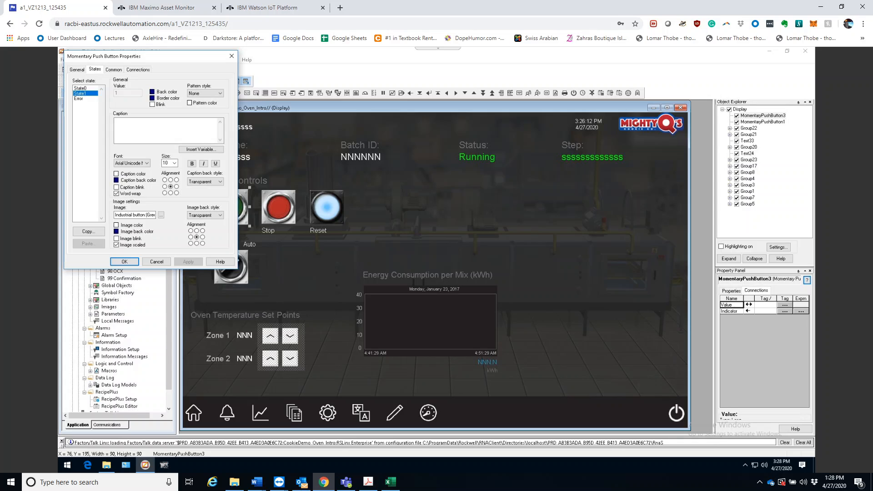
- Open the tag browser for the push button's Value connection and refresh all tag folders
{"action": "left_click", "coordinate": [140, 69]}
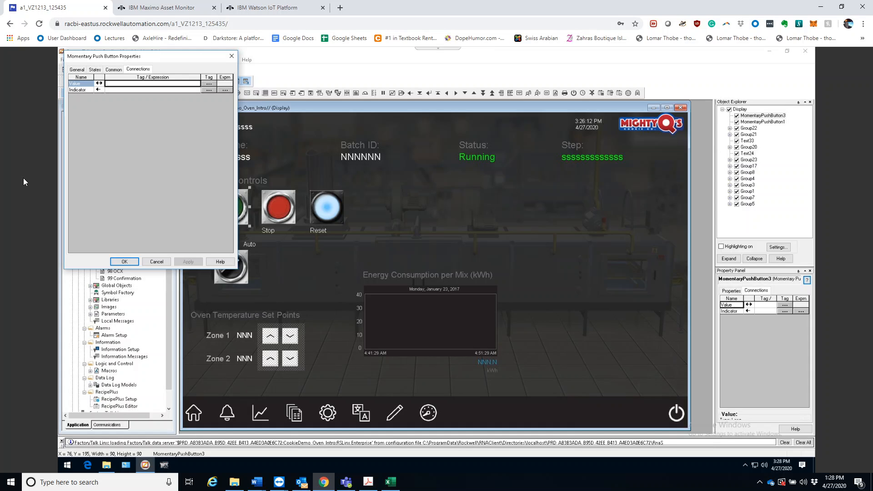
{"action": "left_click", "coordinate": [209, 84]}
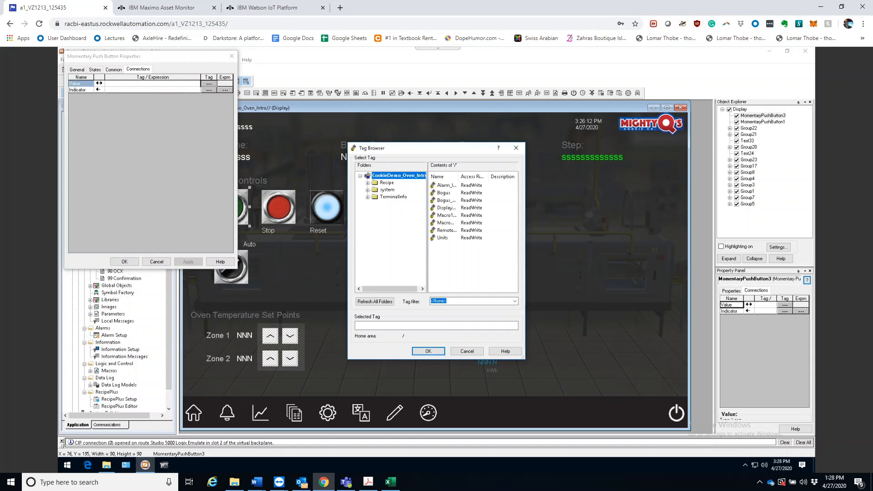
{"action": "right_click", "coordinate": [390, 179]}
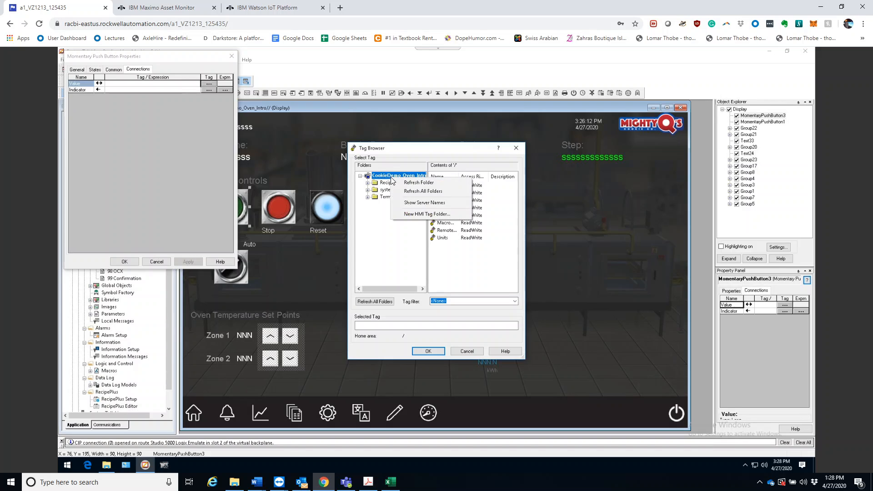
{"action": "left_click", "coordinate": [418, 193]}
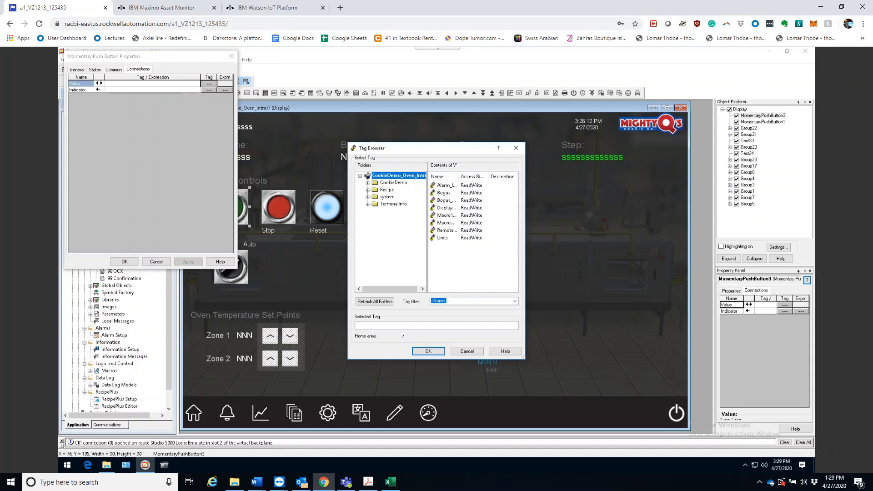
- Expand the CookieDemo folder's Online branch and select the Program:Oven folder
{"action": "left_click", "coordinate": [367, 182]}
{"action": "left_click", "coordinate": [375, 197]}
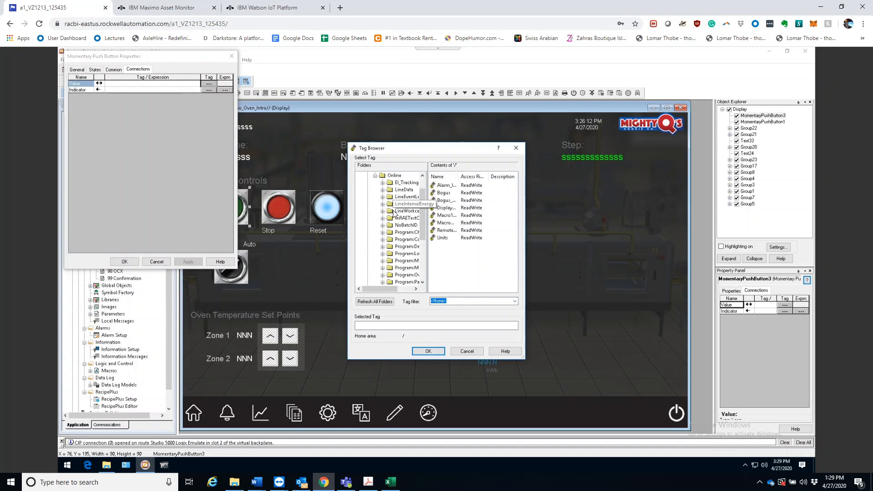
{"action": "left_click", "coordinate": [393, 175]}
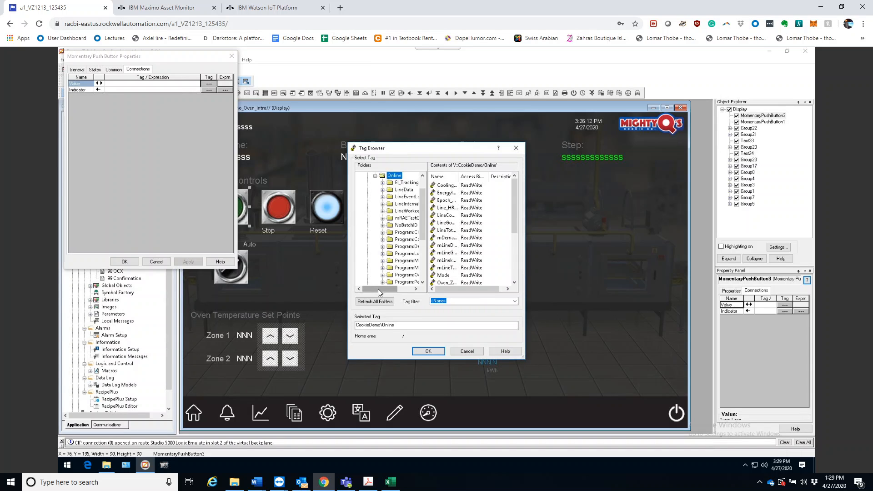
{"action": "left_click_drag", "start_coordinate": [378, 288], "coordinate": [392, 291]}
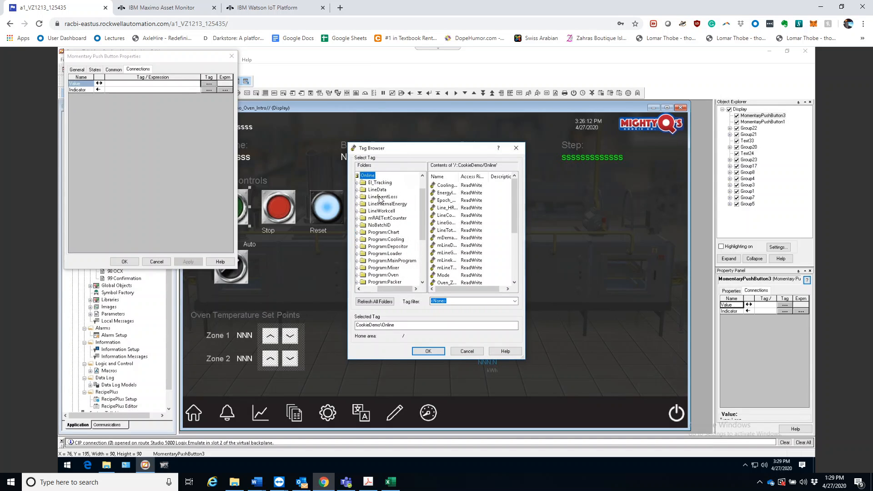
{"action": "scroll", "coordinate": [400, 272], "scroll_direction": "down", "scroll_amount": 1}
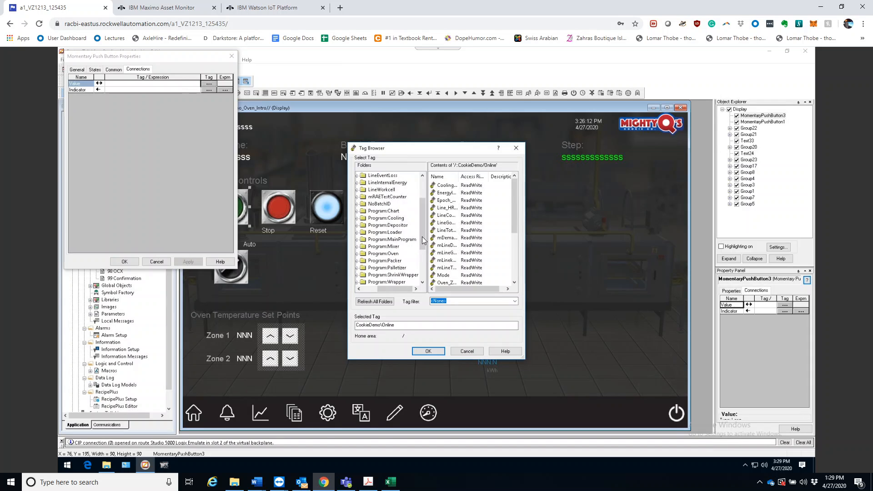
{"action": "mouse_move", "coordinate": [423, 241]}
{"action": "left_mouse_down"}
{"action": "mouse_move", "coordinate": [423, 256]}
{"action": "mouse_move", "coordinate": [421, 240]}
{"action": "left_mouse_up"}
{"action": "left_click", "coordinate": [384, 254]}
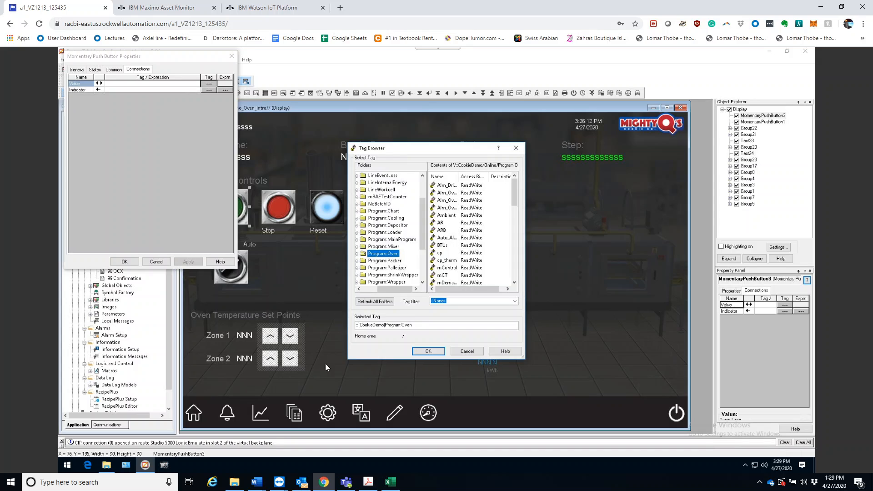
- Enlarge the tag browser and assign the Program:Oven tag mControl to the Value connection
{"action": "scroll", "coordinate": [452, 268], "scroll_direction": "down", "scroll_amount": 1}
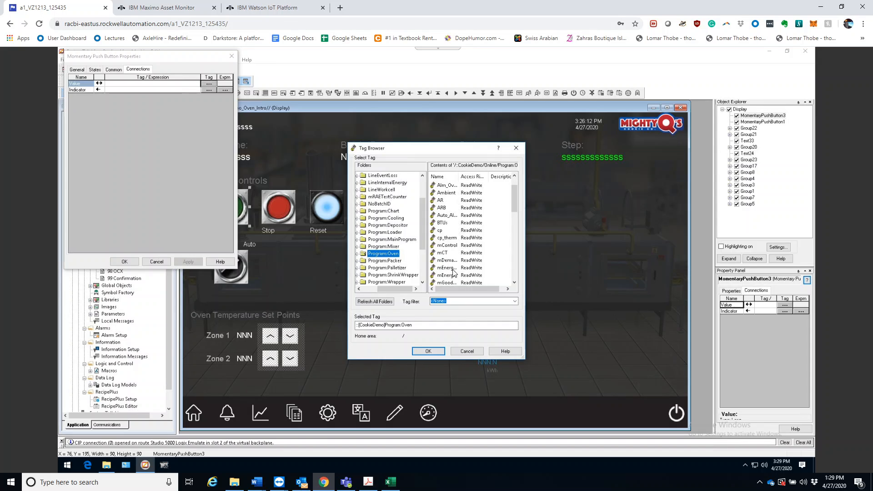
{"action": "scroll", "coordinate": [456, 259], "scroll_direction": "down", "scroll_amount": 1}
{"action": "scroll", "coordinate": [457, 264], "scroll_direction": "down", "scroll_amount": 1}
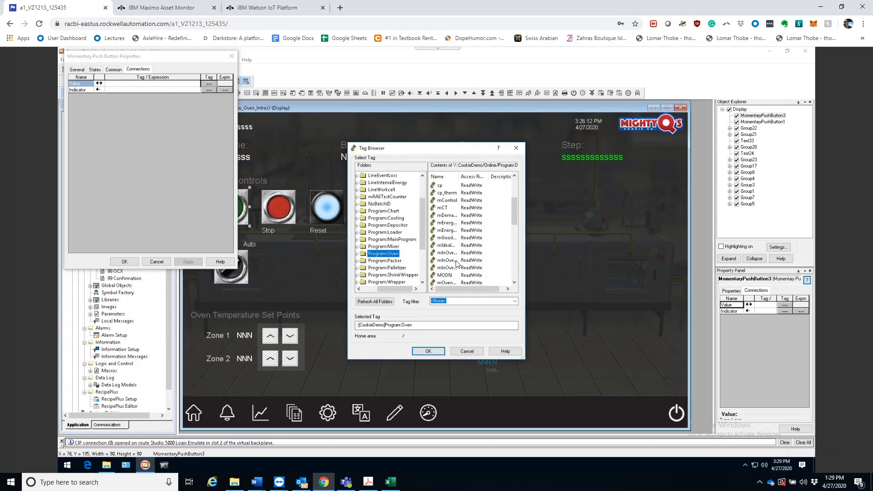
{"action": "scroll", "coordinate": [461, 278], "scroll_direction": "down", "scroll_amount": 1}
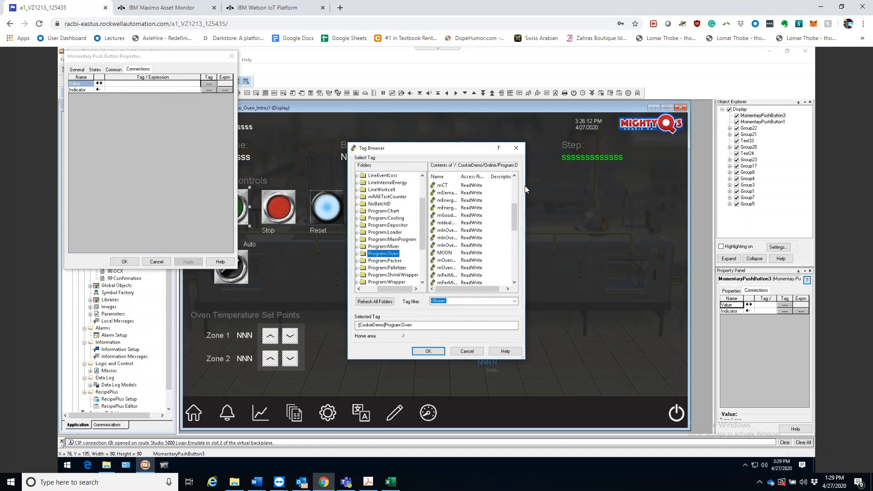
{"action": "left_click_drag", "start_coordinate": [518, 358], "coordinate": [659, 404]}
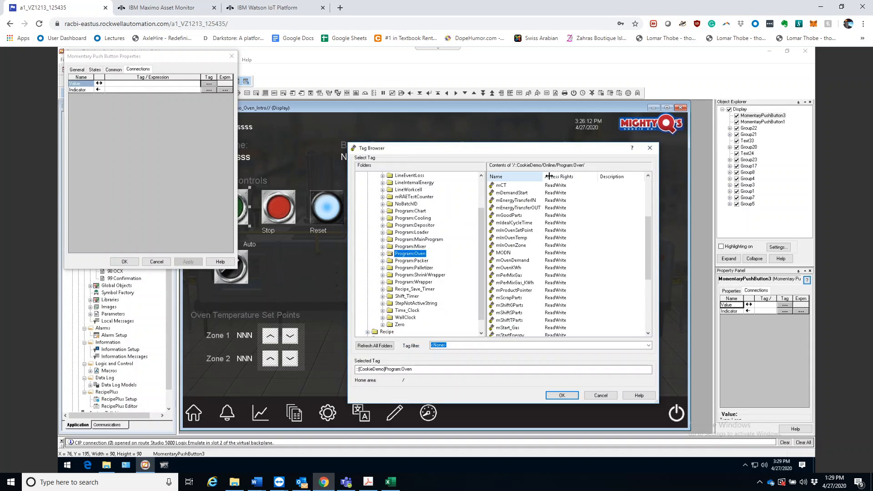
{"action": "left_click_drag", "start_coordinate": [598, 177], "coordinate": [581, 177]}
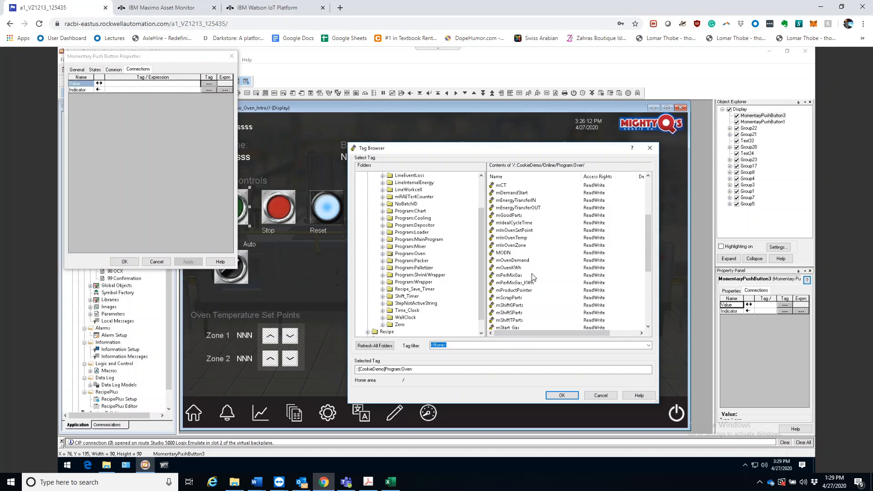
{"action": "scroll", "coordinate": [525, 275], "scroll_direction": "up", "scroll_amount": 3}
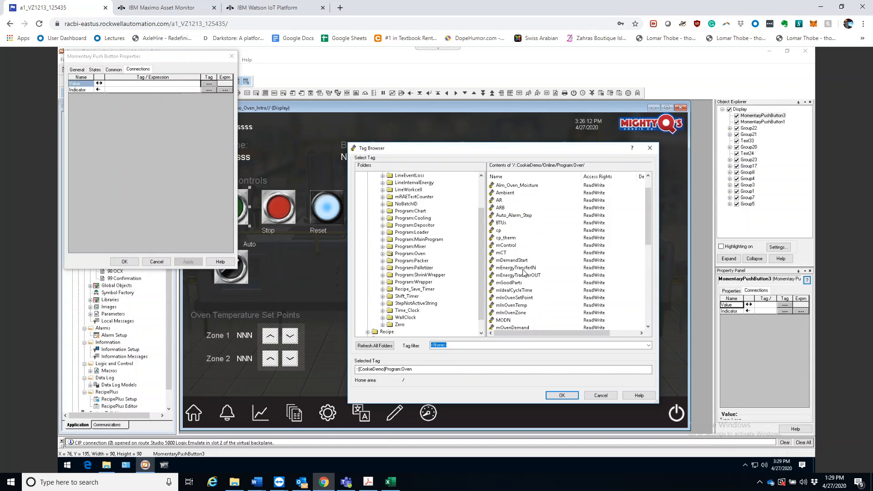
{"action": "left_click", "coordinate": [509, 245]}
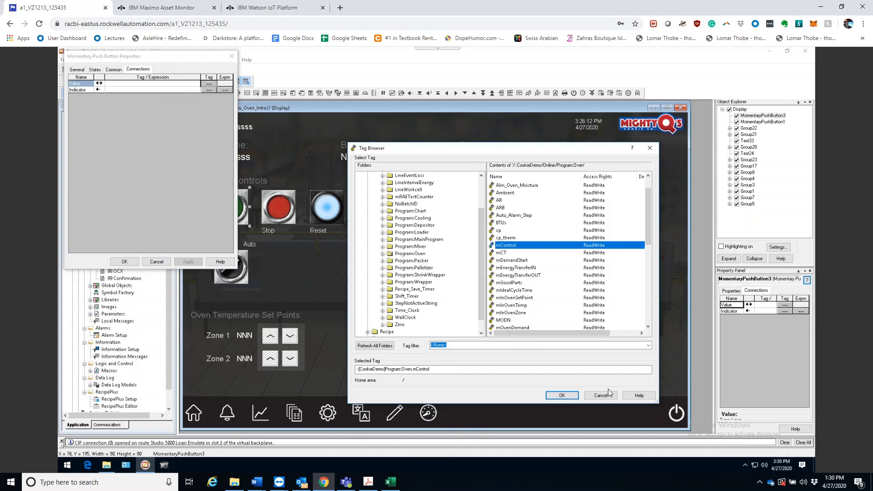
{"action": "left_click", "coordinate": [566, 395]}
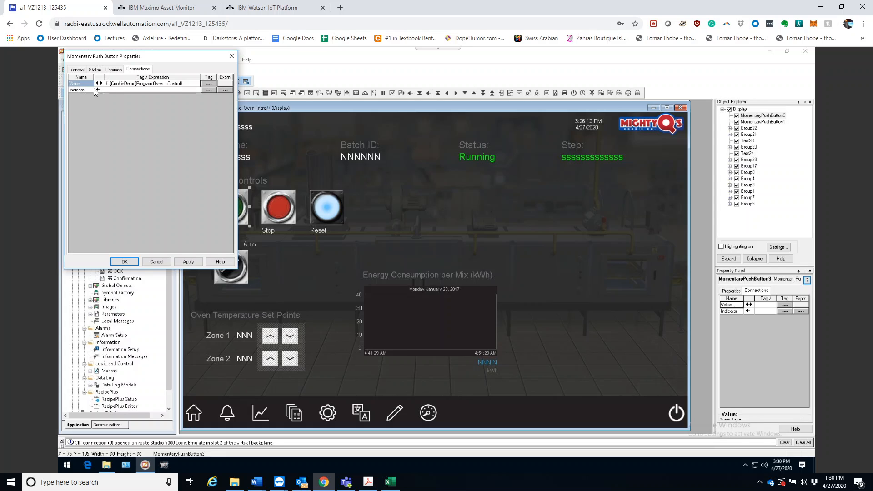
- Append .29 to the Value connection's mControl tag, accept the properties, and save the 01 Main display
{"action": "left_click", "coordinate": [182, 82]}
{"action": "type", "text": ".29"}
{"action": "left_click", "coordinate": [124, 262]}
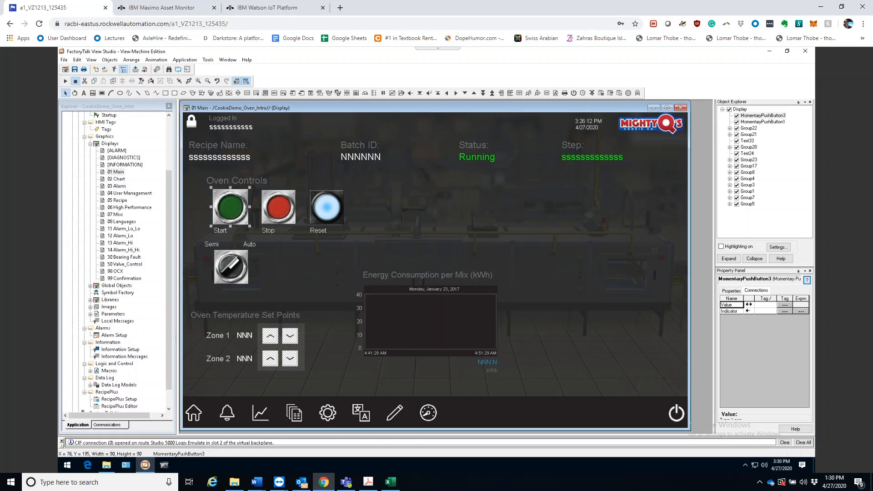
{"action": "left_click", "coordinate": [76, 71]}
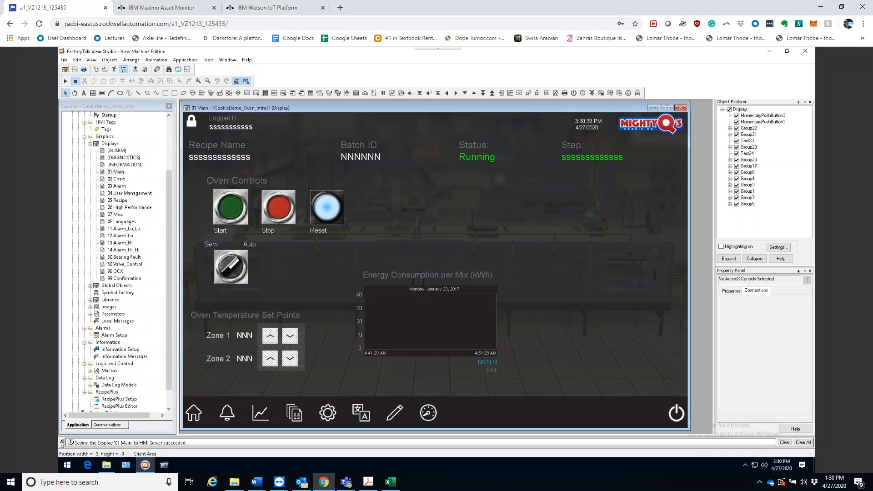
- Cross-reference the Program:Oven mControl tag across all components, then close the cross-reference window
{"action": "left_click", "coordinate": [188, 70]}
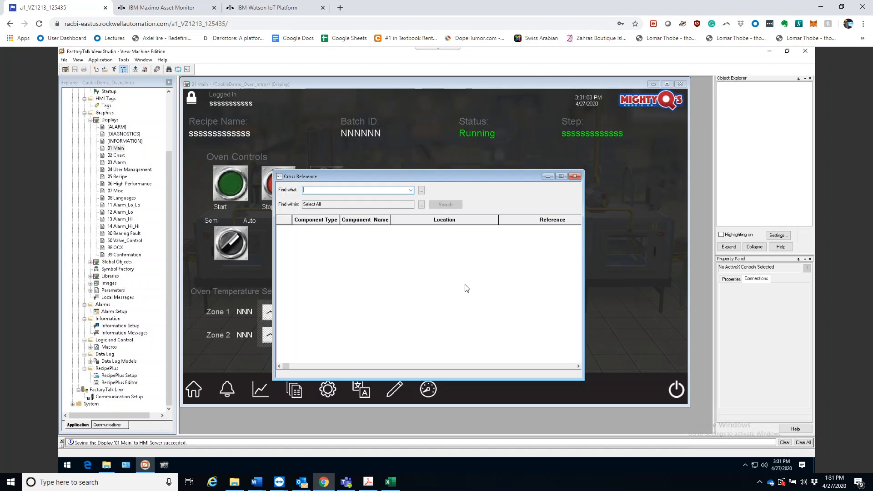
{"action": "left_click", "coordinate": [421, 190]}
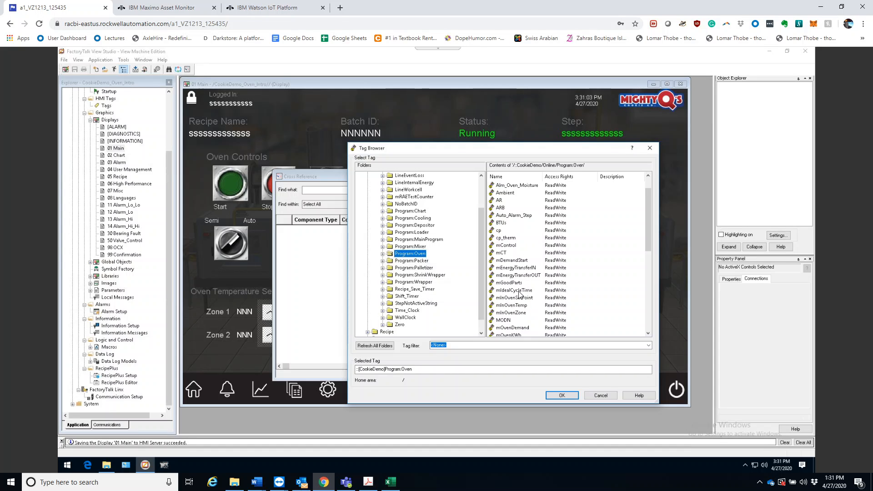
{"action": "left_click", "coordinate": [508, 245]}
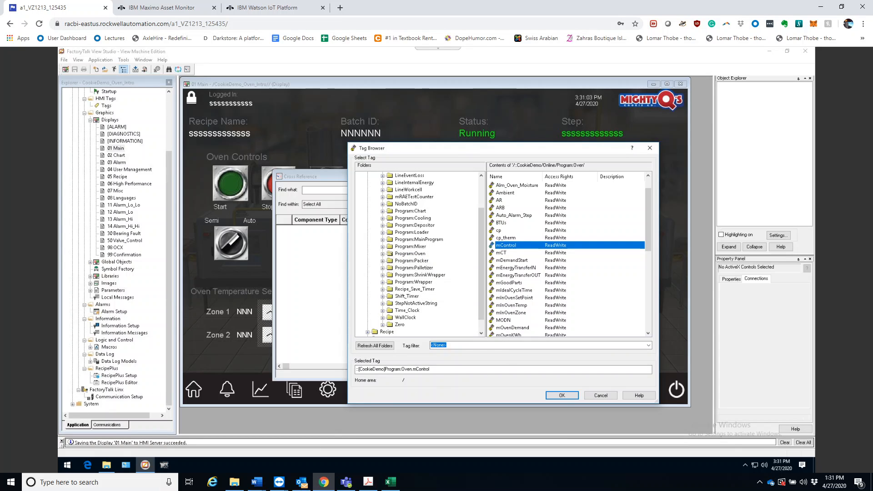
{"action": "left_click", "coordinate": [561, 395]}
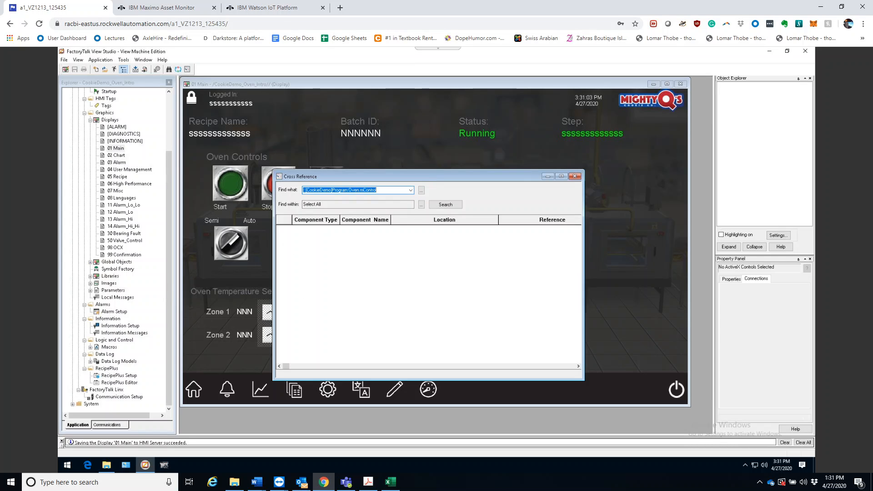
{"action": "left_click", "coordinate": [454, 206]}
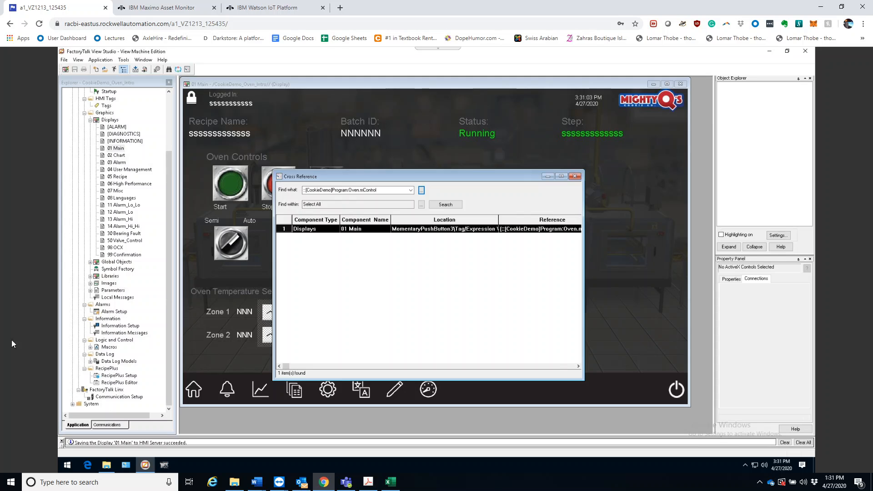
{"action": "left_click", "coordinate": [574, 177]}
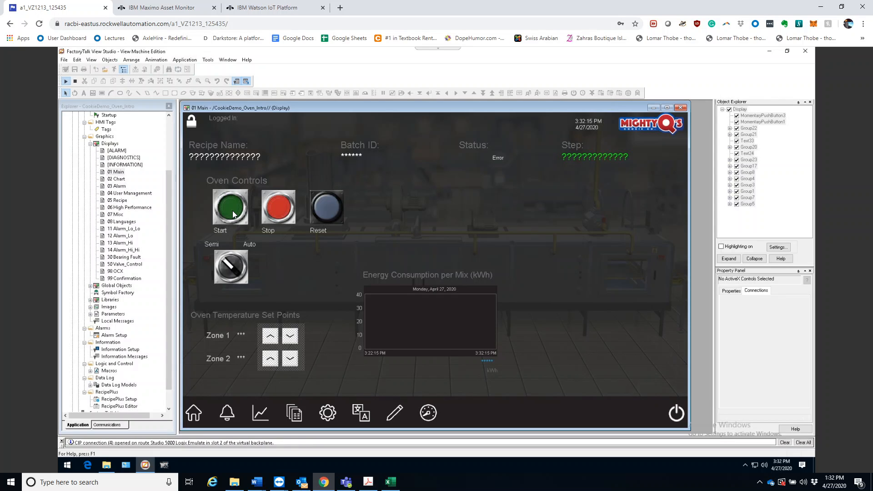
- Stop the test run of the 01 Main display and return it to editing
{"action": "left_click", "coordinate": [75, 82]}
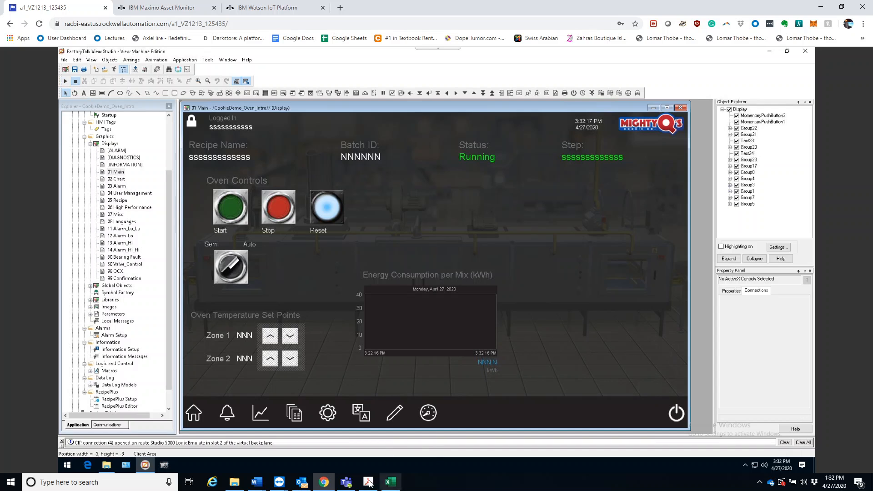
{"action": "left_click", "coordinate": [760, 482]}
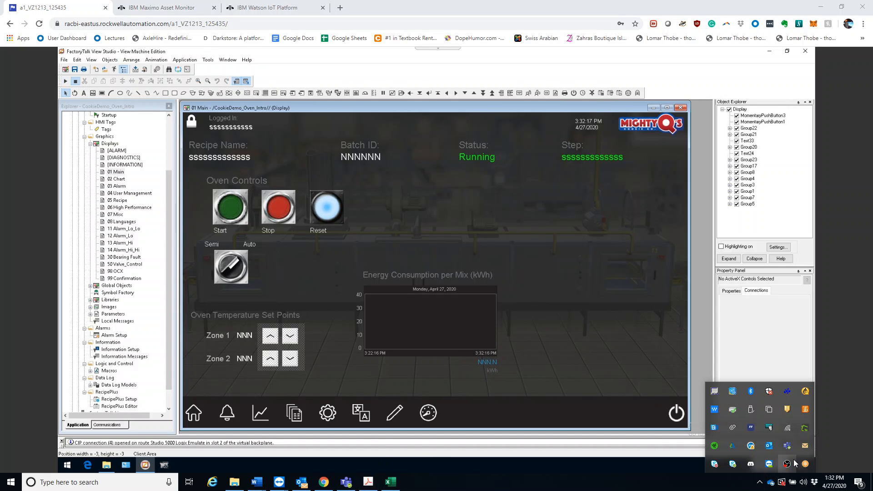